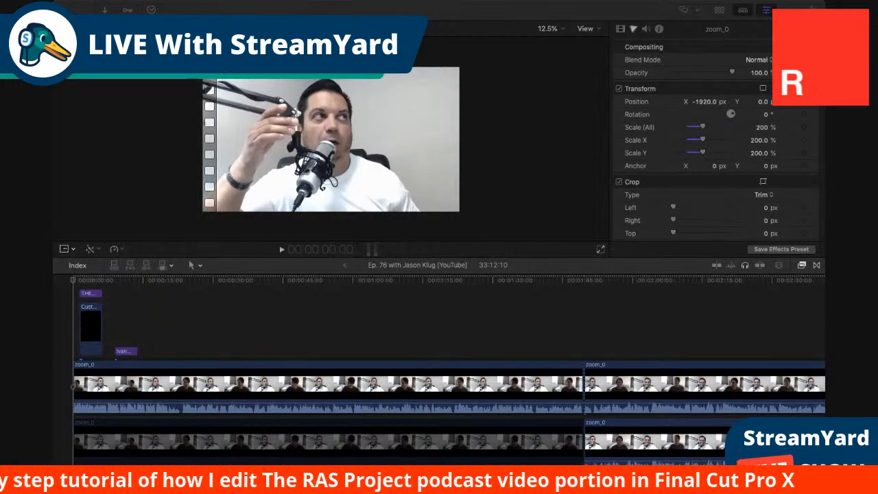
Switch to Final Cut Pro and examine the full length of the Ep. 76 timeline, with its zoom_0 clips fitted into view.
{"action": "key", "text": "super+Tab"}
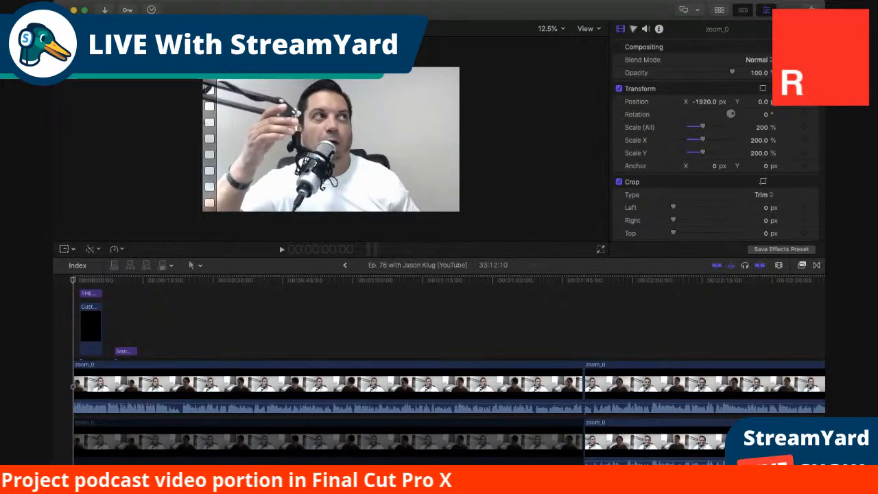
{"action": "scroll", "coordinate": [85, 314], "scroll_direction": "left", "scroll_amount": 1}
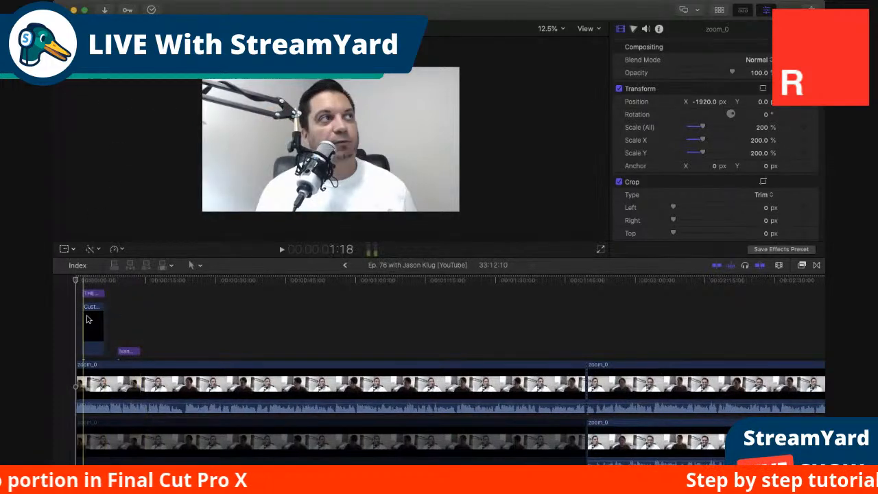
{"action": "left_click", "coordinate": [157, 381]}
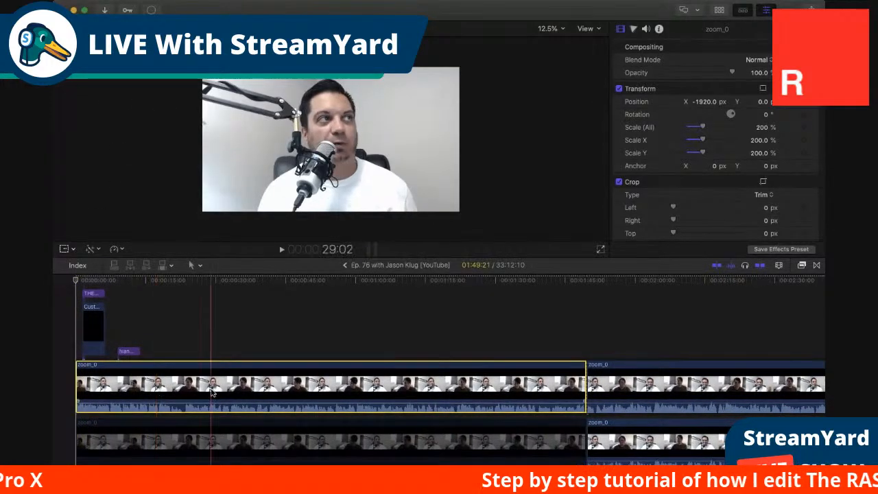
{"action": "scroll", "coordinate": [426, 387], "scroll_direction": "right", "scroll_amount": 2}
{"action": "scroll", "coordinate": [427, 387], "scroll_direction": "right", "scroll_amount": 10}
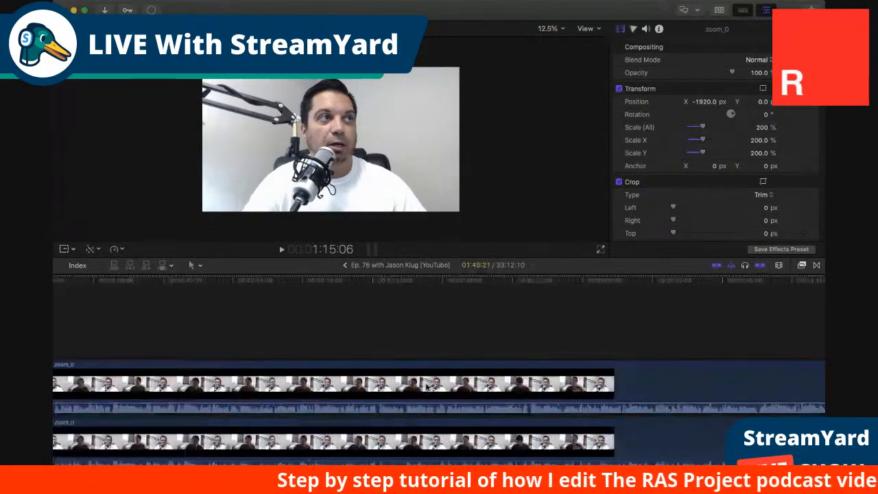
{"action": "left_click", "coordinate": [779, 265]}
{"action": "key", "text": "super+minus"}
{"action": "key", "text": "super+minus"}
{"action": "key", "text": "super+minus"}
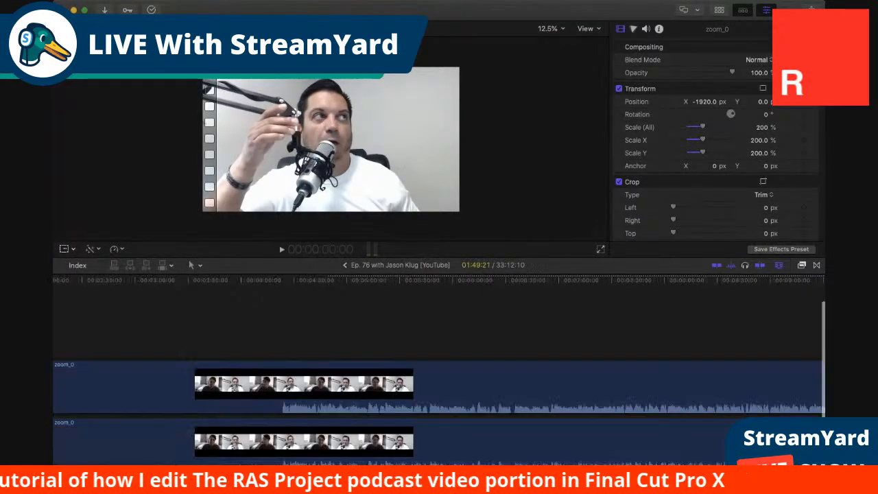
{"action": "key", "text": "super+minus"}
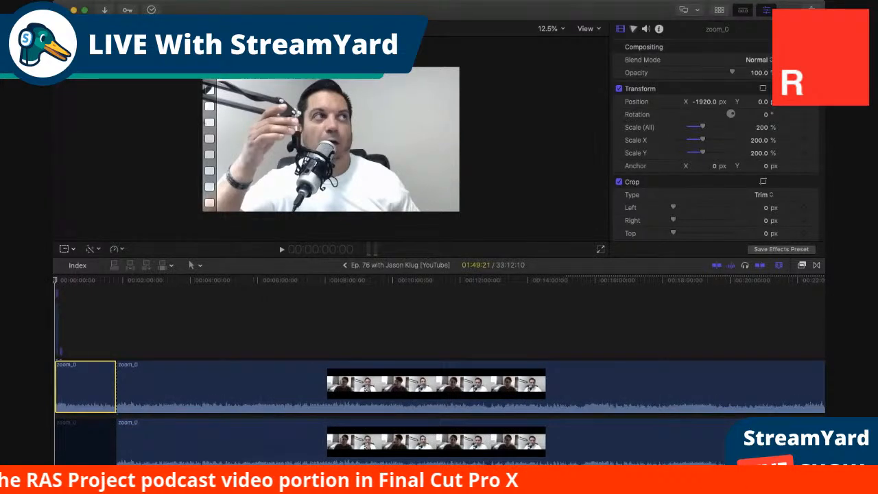
{"action": "key", "text": "super+minus"}
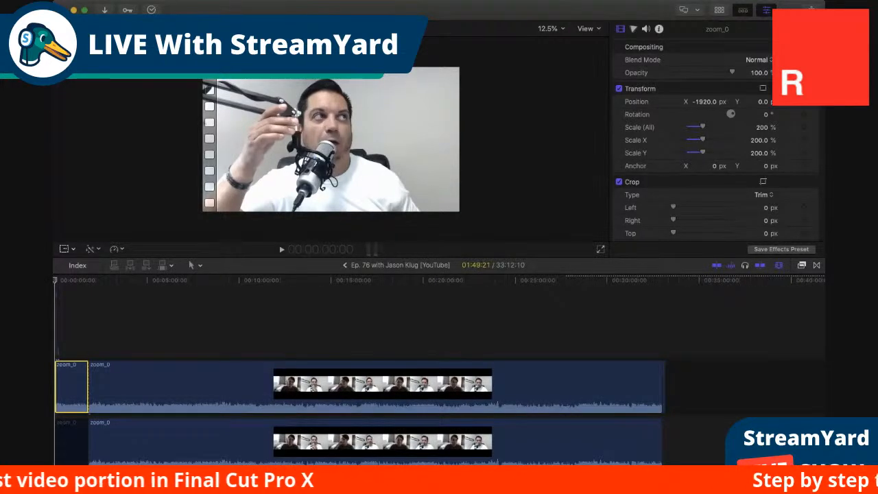
{"action": "scroll", "coordinate": [531, 411], "scroll_direction": "left", "scroll_amount": 2}
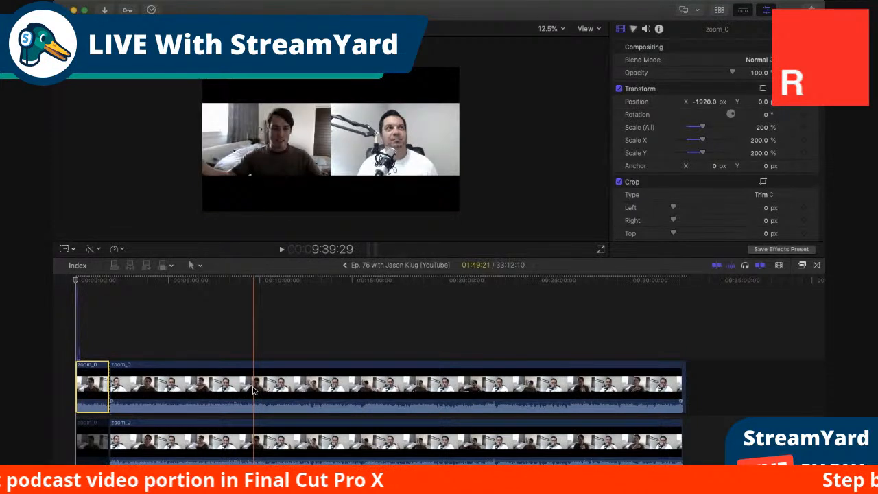
Duplicate the long zoom_0 interview clip onto a layer directly beneath it and delete one of the stacked copies.
{"action": "left_click", "coordinate": [206, 387]}
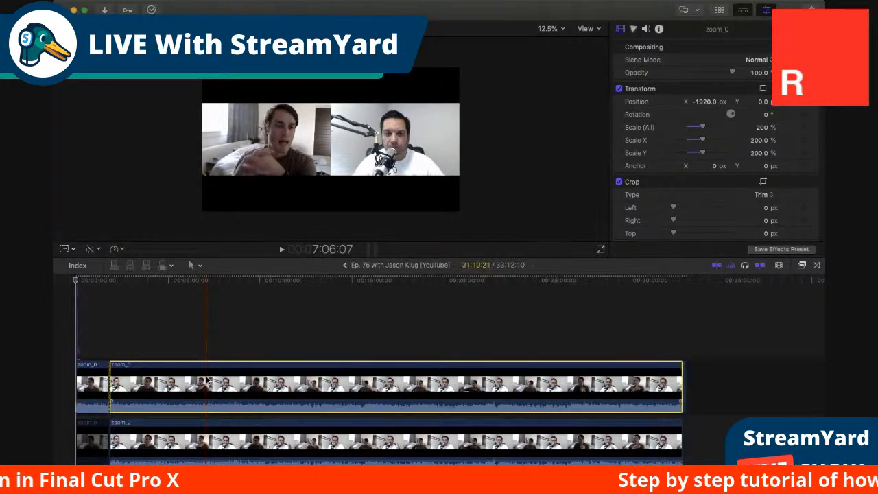
{"action": "left_click", "coordinate": [156, 442]}
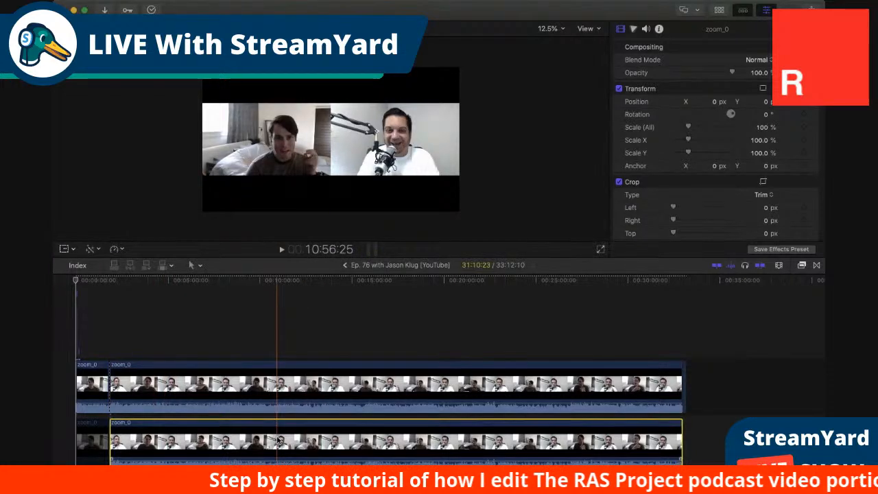
{"action": "left_click", "coordinate": [264, 381]}
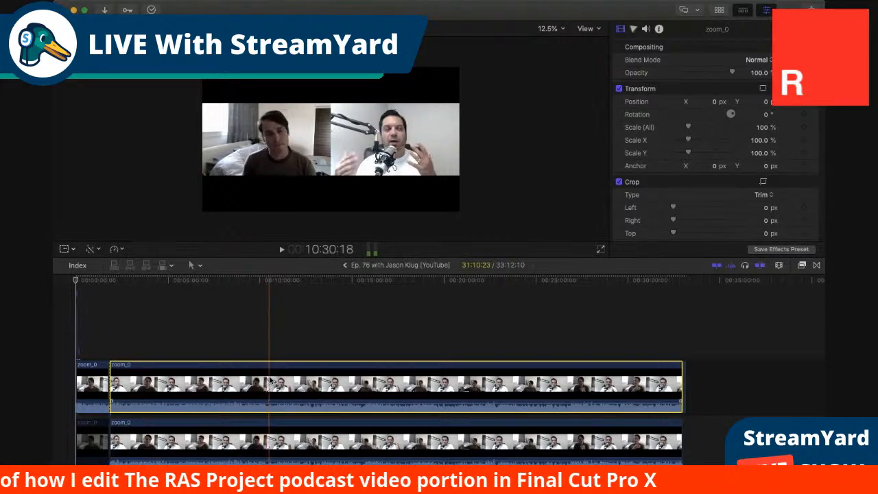
{"action": "left_click", "coordinate": [274, 421]}
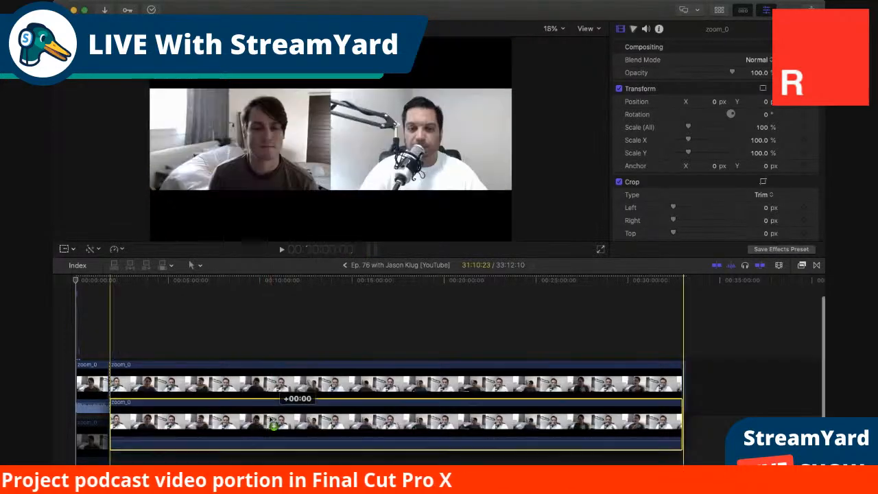
{"action": "scroll", "coordinate": [288, 432], "scroll_direction": "down", "scroll_amount": 2}
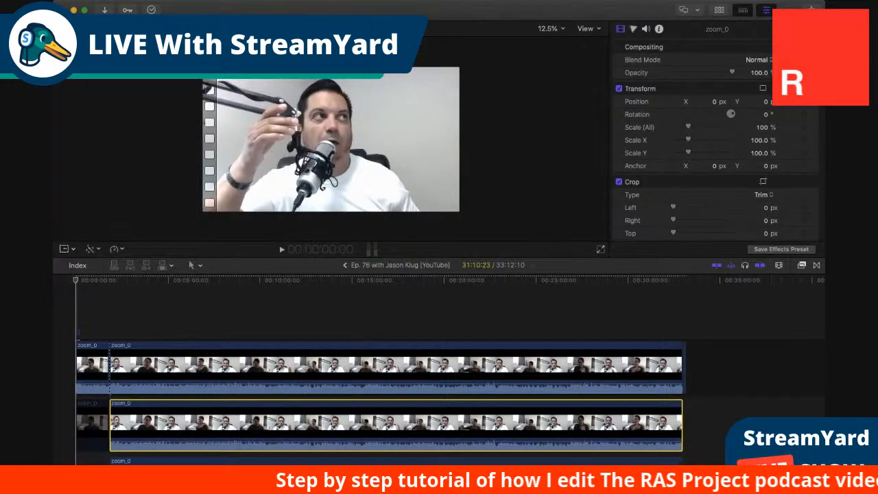
{"action": "key", "text": "Delete"}
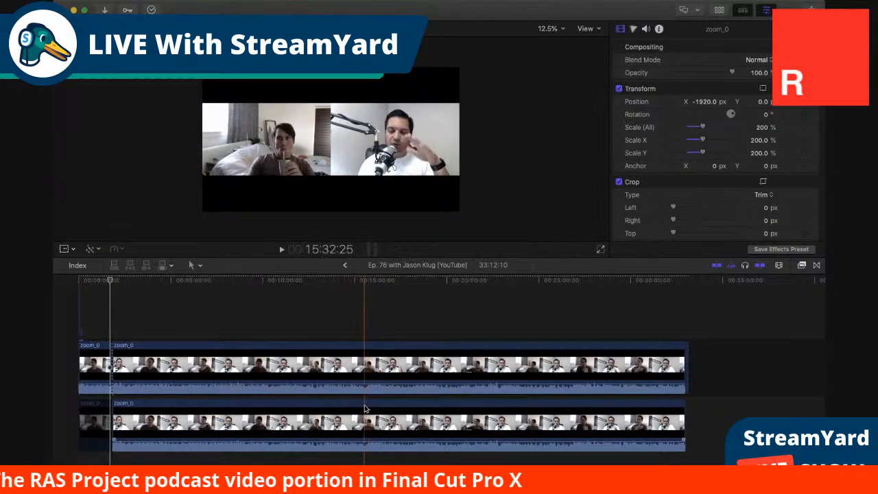
Compare the opening full-screen zoom_0 clip with the side-by-side zoom_0 clip that follows it near the start of the timeline.
{"action": "scroll", "coordinate": [120, 337], "scroll_direction": "up", "scroll_amount": 1}
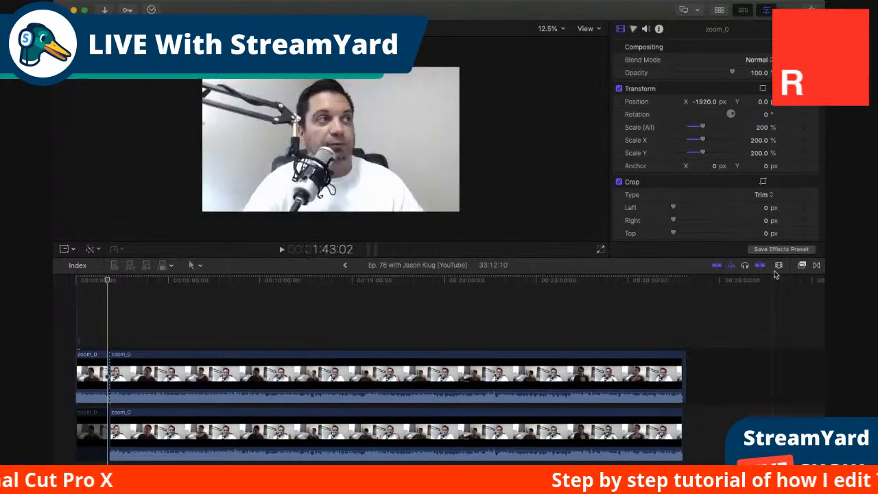
{"action": "key", "text": "super+equal"}
{"action": "key", "text": "super+equal"}
{"action": "key", "text": "super+equal"}
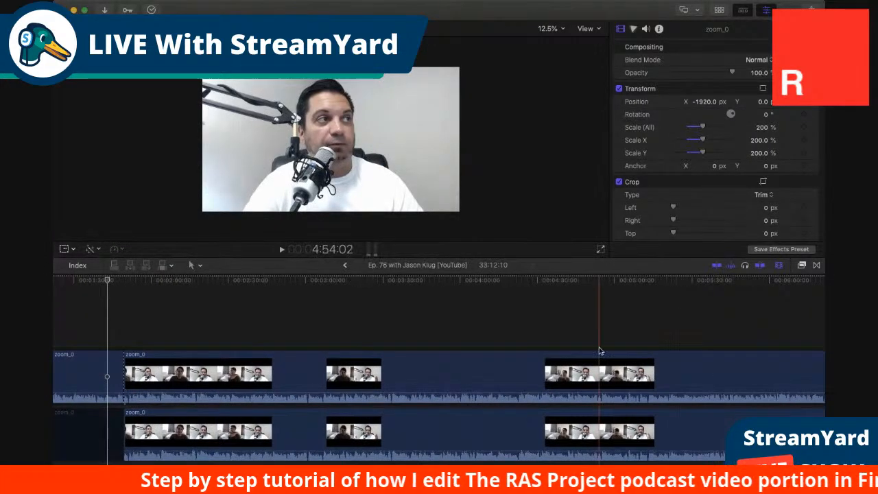
{"action": "left_click", "coordinate": [638, 322]}
{"action": "scroll", "coordinate": [587, 329], "scroll_direction": "left", "scroll_amount": 10}
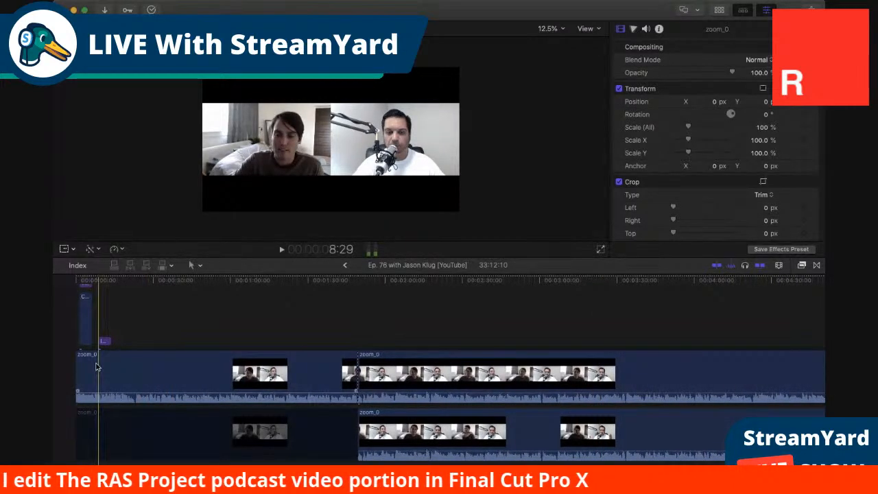
{"action": "scroll", "coordinate": [98, 374], "scroll_direction": "up", "scroll_amount": 2}
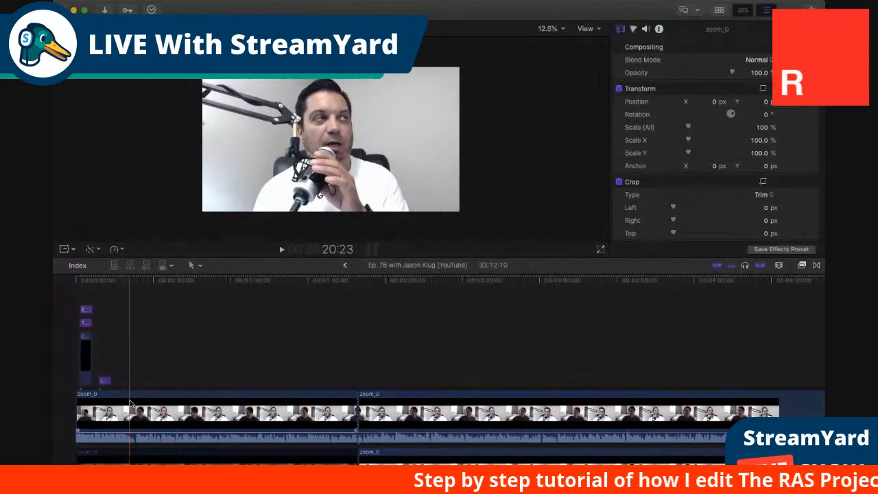
{"action": "left_click", "coordinate": [421, 412]}
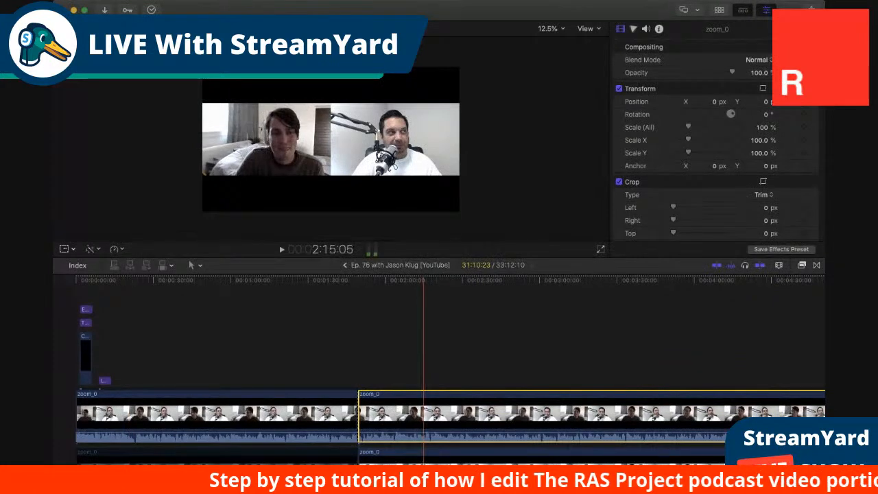
{"action": "left_click", "coordinate": [234, 415]}
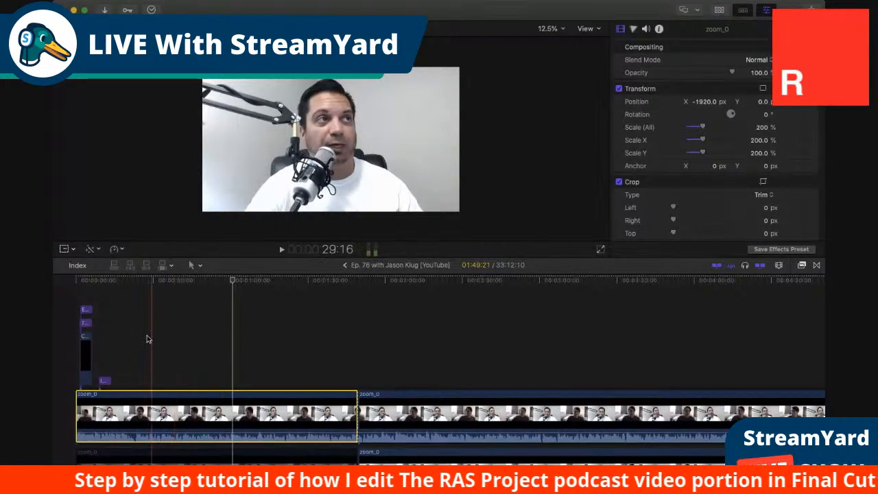
Inspect the stacked intro elements at the start of the timeline: the Custom background, the show title and the episode title.
{"action": "left_click", "coordinate": [76, 283]}
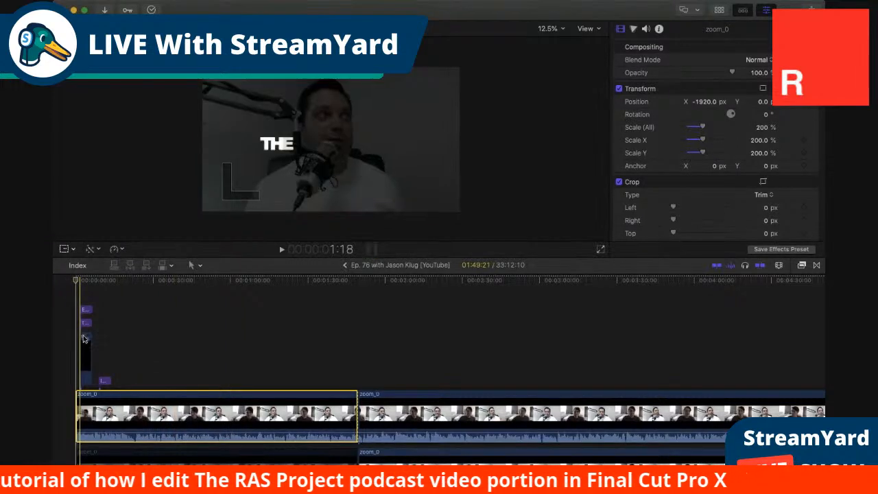
{"action": "left_click", "coordinate": [85, 341]}
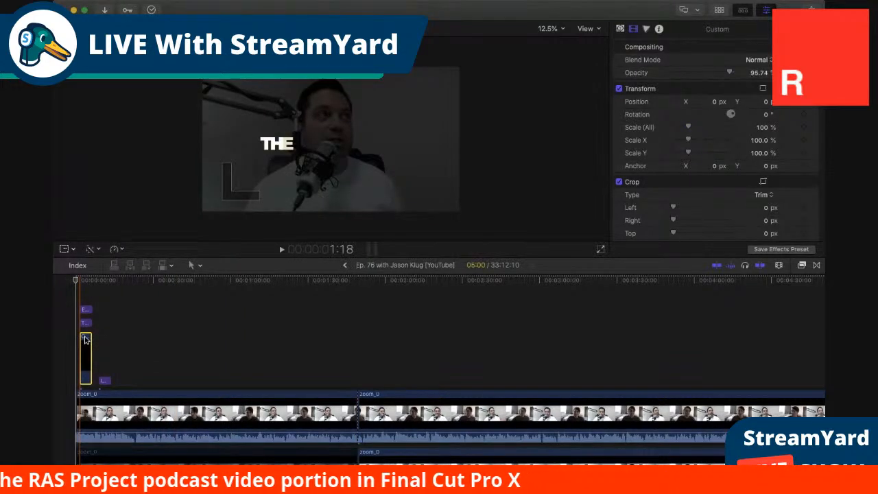
{"action": "left_click", "coordinate": [86, 323]}
{"action": "left_click", "coordinate": [86, 310]}
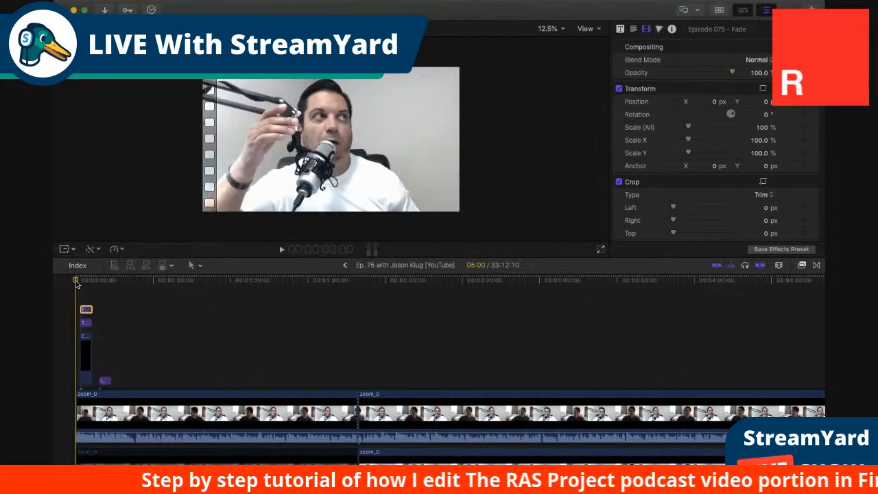
Play the intro from the start of the project and select the Echo name title that follows the stacked intro elements.
{"action": "key", "text": "space"}
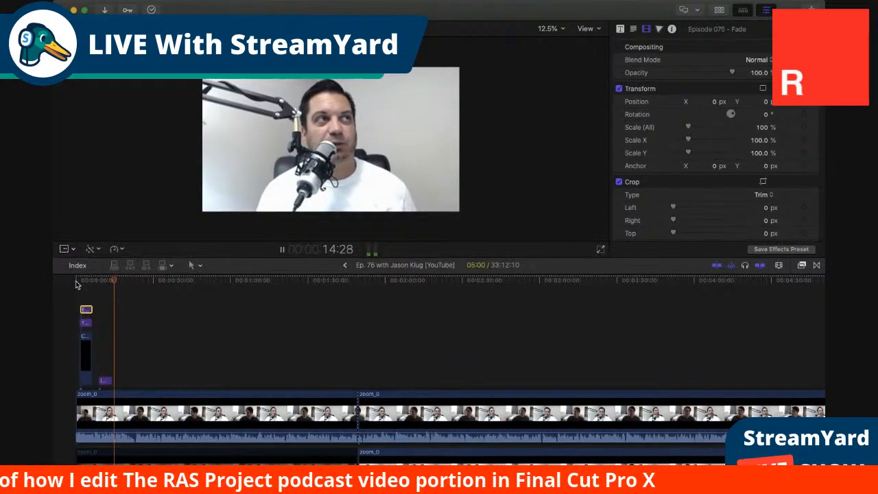
{"action": "key", "text": "space"}
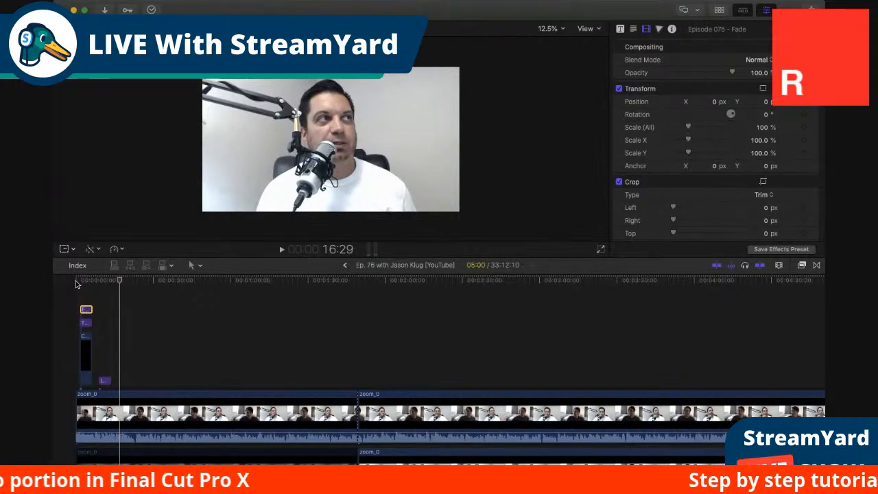
{"action": "left_click", "coordinate": [106, 378]}
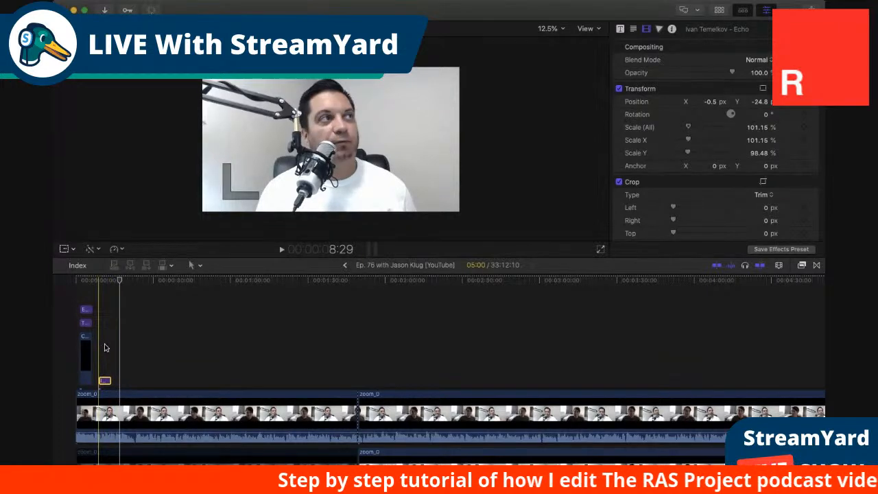
Examine the end of the timeline, where the two stacked zoom_0 layers meet the Untitled end-screen clip.
{"action": "scroll", "coordinate": [352, 422], "scroll_direction": "right", "scroll_amount": 5}
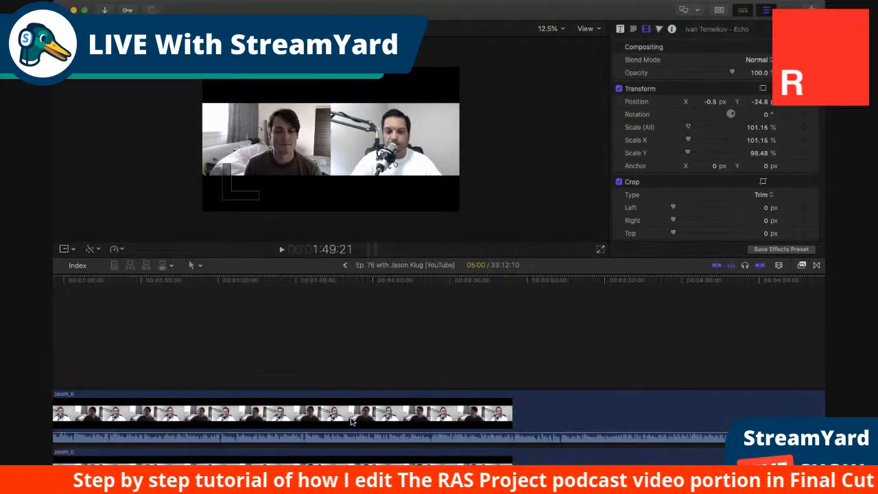
{"action": "scroll", "coordinate": [352, 421], "scroll_direction": "right", "scroll_amount": 10}
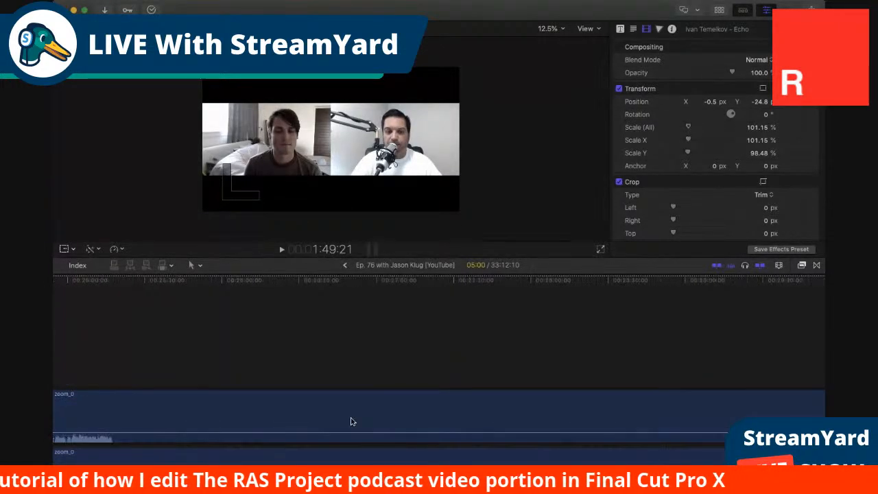
{"action": "scroll", "coordinate": [350, 421], "scroll_direction": "right", "scroll_amount": 5}
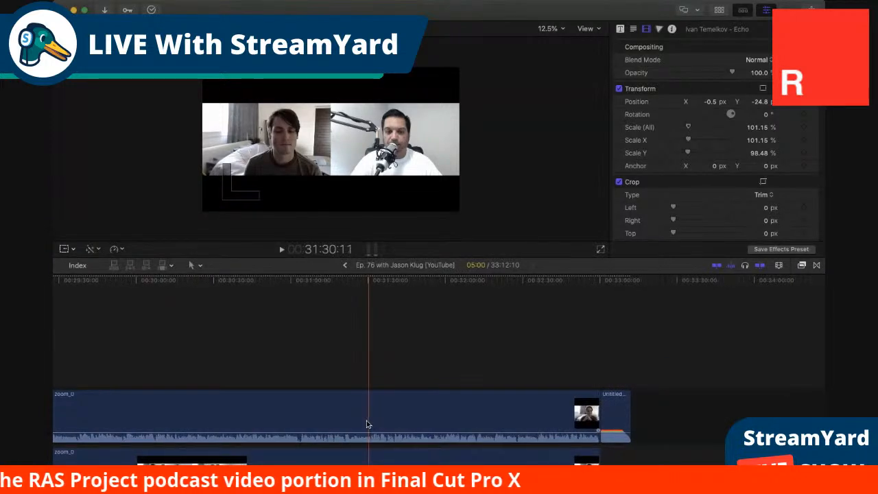
{"action": "scroll", "coordinate": [277, 411], "scroll_direction": "left", "scroll_amount": 2}
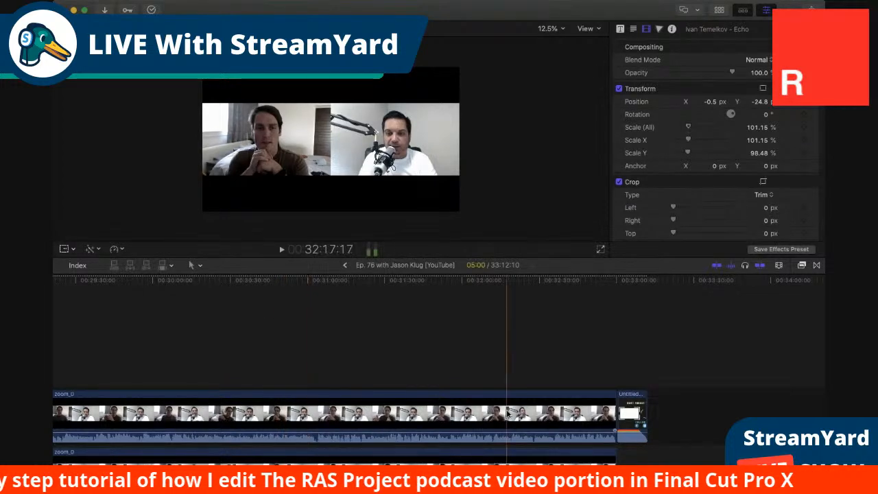
{"action": "scroll", "coordinate": [530, 410], "scroll_direction": "left", "scroll_amount": 2}
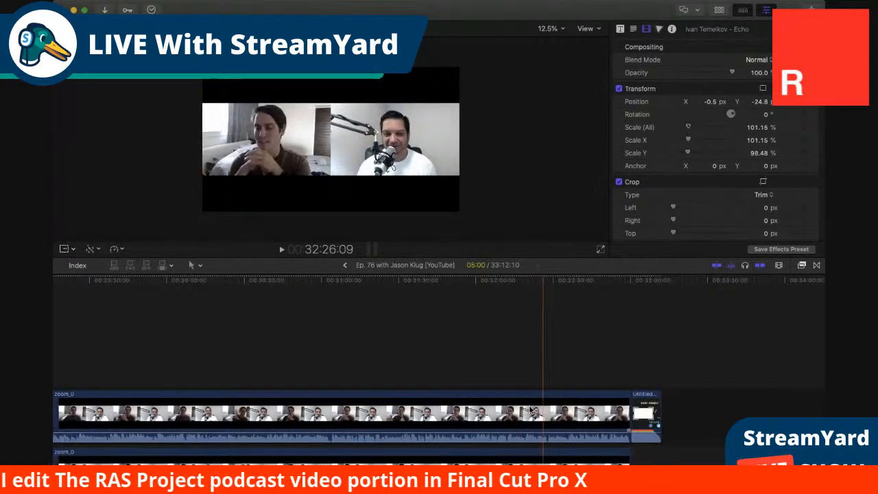
{"action": "scroll", "coordinate": [530, 409], "scroll_direction": "down", "scroll_amount": 2}
{"action": "scroll", "coordinate": [530, 410], "scroll_direction": "left", "scroll_amount": 2}
{"action": "scroll", "coordinate": [530, 409], "scroll_direction": "down", "scroll_amount": 1}
{"action": "scroll", "coordinate": [530, 409], "scroll_direction": "right", "scroll_amount": 4}
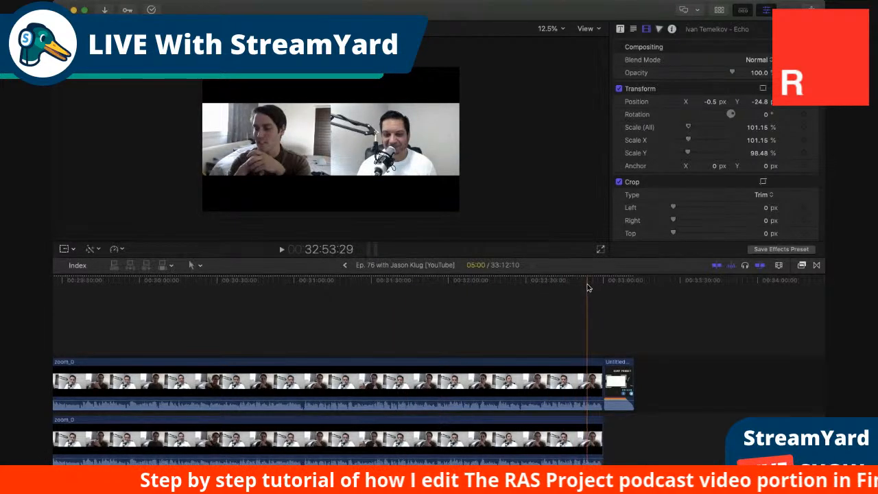
Check both stacked zoom_0 clips at the end of the timeline and play the closing section into the Untitled end screen.
{"action": "left_click", "coordinate": [286, 384]}
{"action": "left_click", "coordinate": [286, 427]}
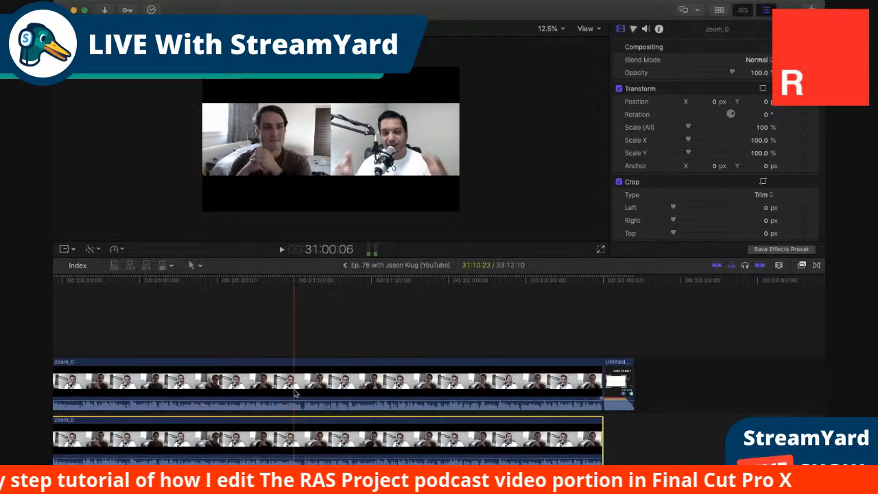
{"action": "left_click", "coordinate": [295, 393]}
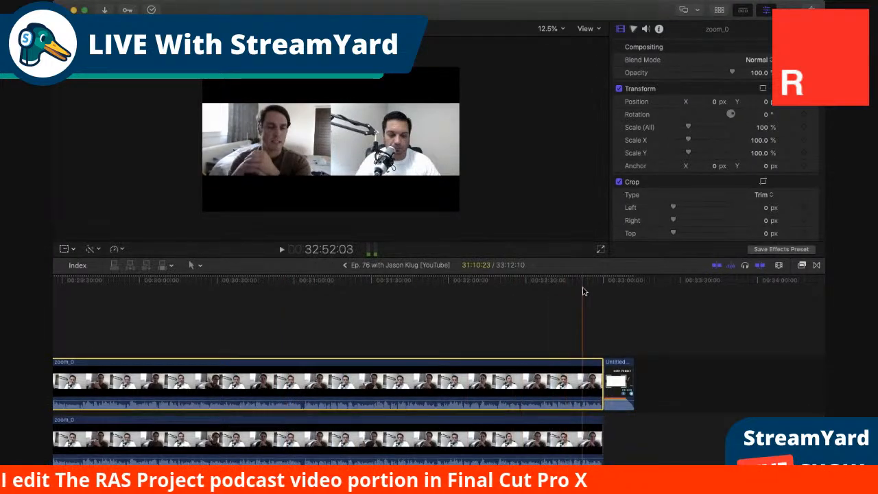
{"action": "key", "text": "space"}
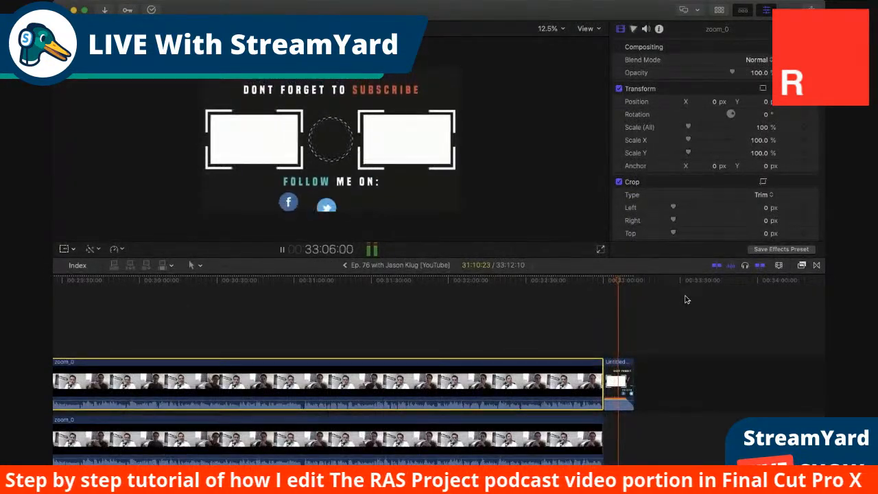
Stop the end-screen playback, return to the first stacked zoom_0 section around 2:34 and scale its upper clip to 201%.
{"action": "key", "text": "space"}
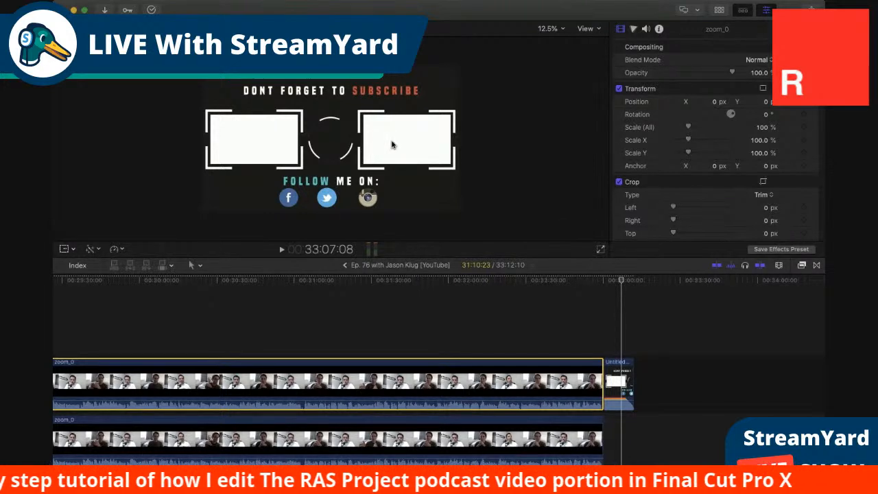
{"action": "scroll", "coordinate": [314, 318], "scroll_direction": "left", "scroll_amount": 1}
{"action": "scroll", "coordinate": [314, 317], "scroll_direction": "left", "scroll_amount": 10}
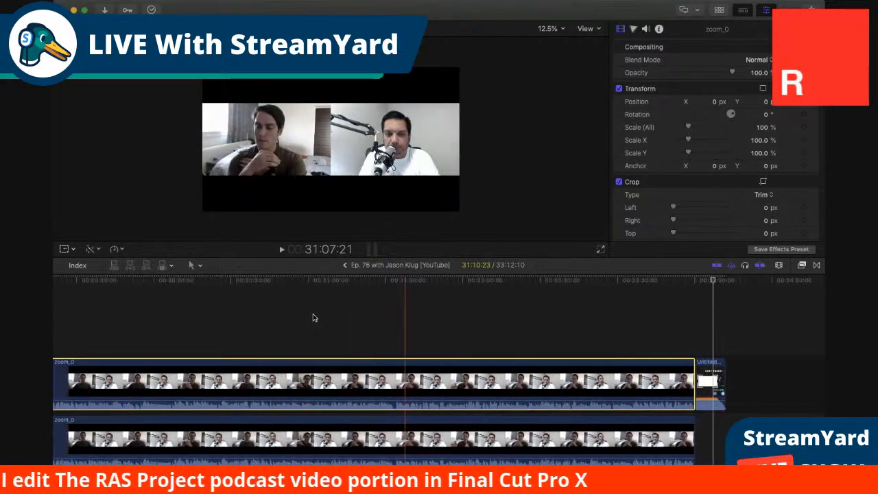
{"action": "scroll", "coordinate": [313, 318], "scroll_direction": "left", "scroll_amount": 10}
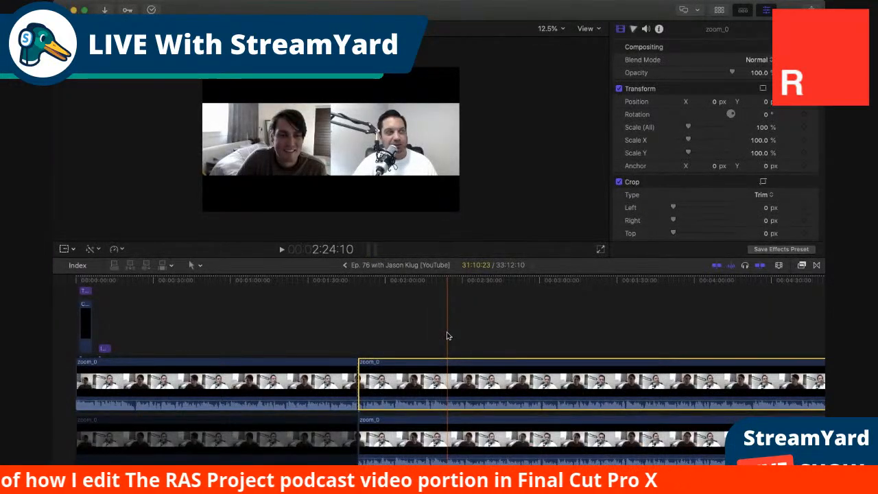
{"action": "scroll", "coordinate": [448, 336], "scroll_direction": "right", "scroll_amount": 5}
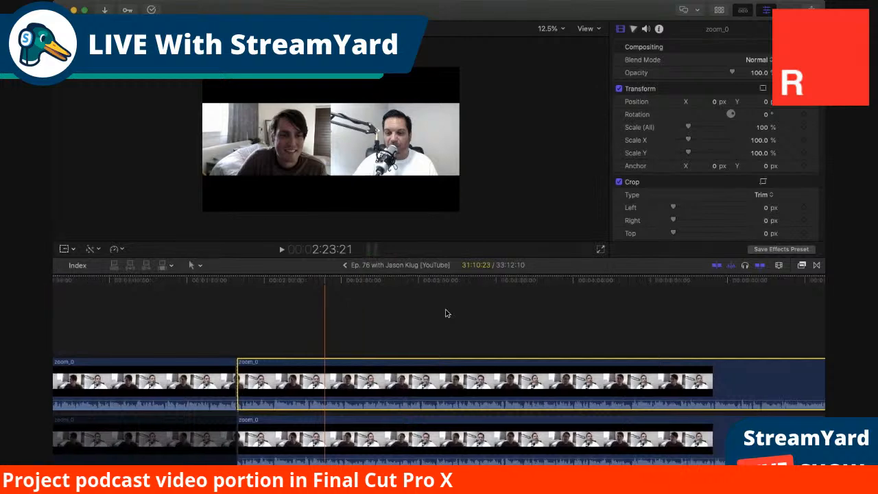
{"action": "left_click", "coordinate": [332, 283]}
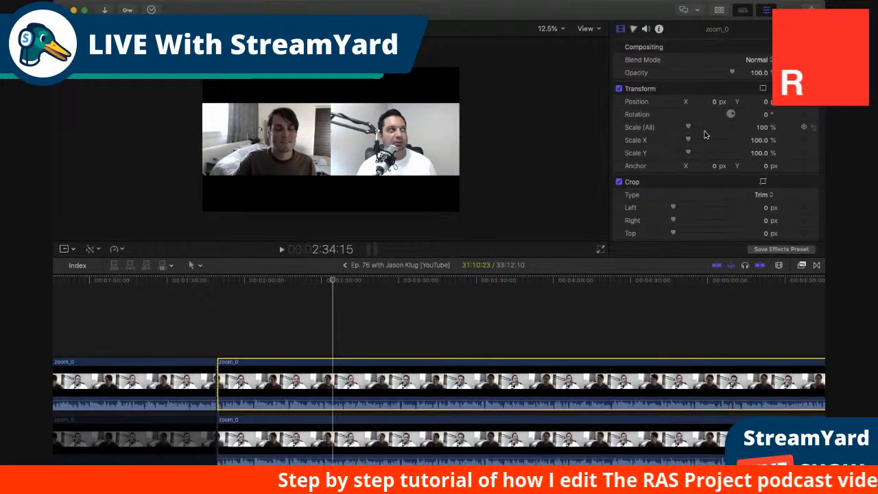
{"action": "left_click_drag", "start_coordinate": [689, 128], "coordinate": [703, 129]}
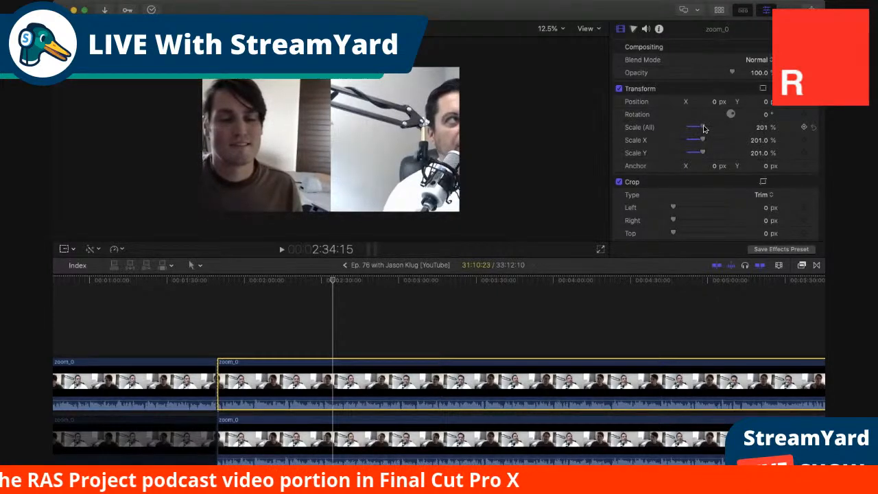
Reposition the upper zoom_0 clip horizontally to about X -2946.6 px so the host sits in the left half of the frame.
{"action": "scroll", "coordinate": [682, 216], "scroll_direction": "down", "scroll_amount": 2}
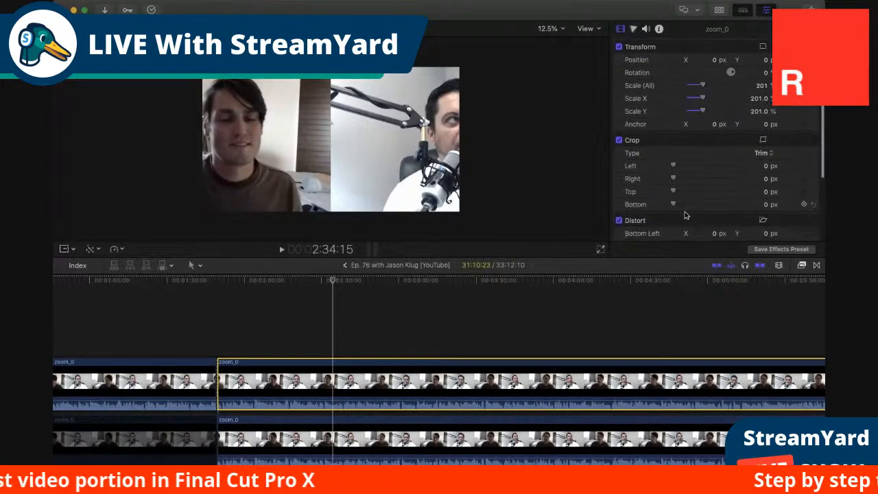
{"action": "left_click", "coordinate": [65, 249]}
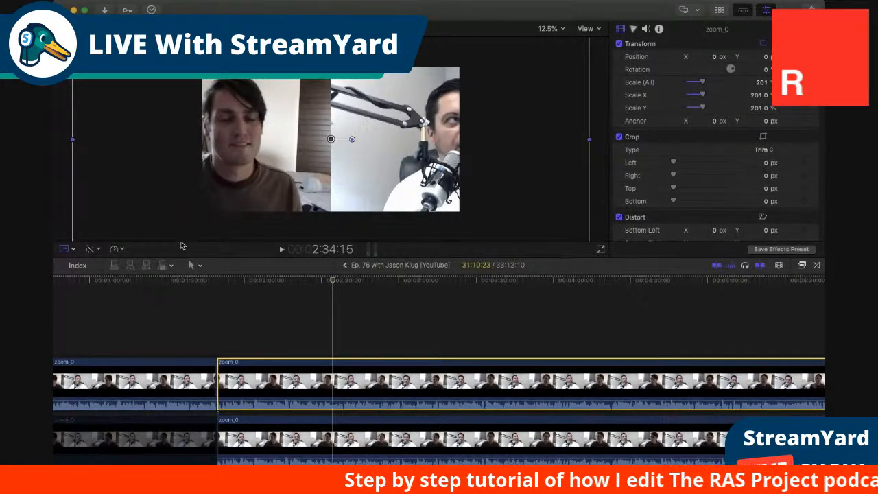
{"action": "left_click_drag", "start_coordinate": [330, 139], "coordinate": [202, 138]}
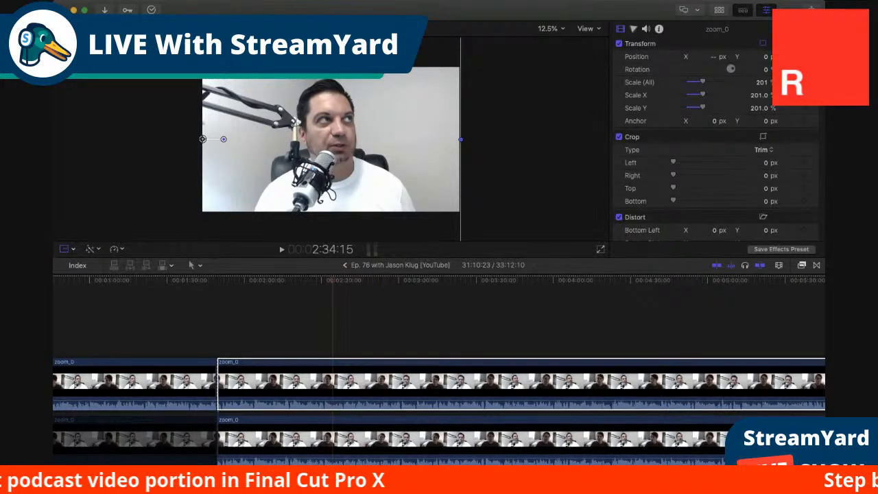
{"action": "left_click_drag", "start_coordinate": [202, 138], "coordinate": [148, 139]}
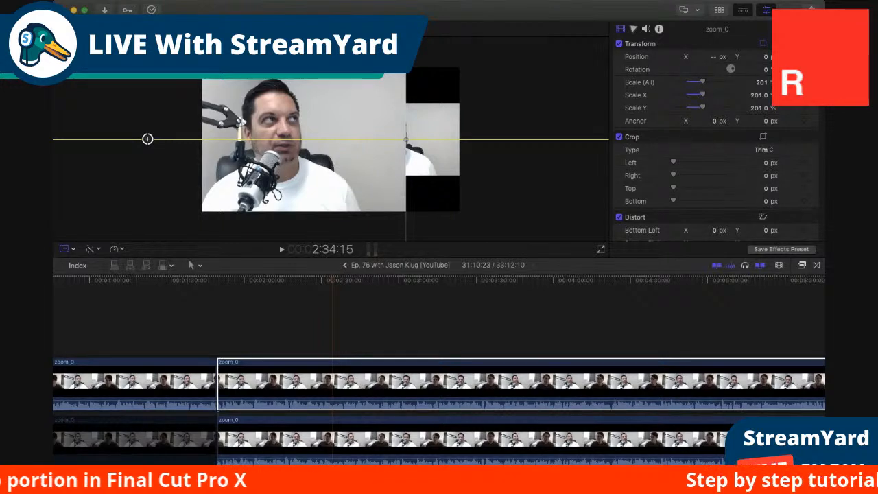
{"action": "left_click_drag", "start_coordinate": [148, 139], "coordinate": [133, 139]}
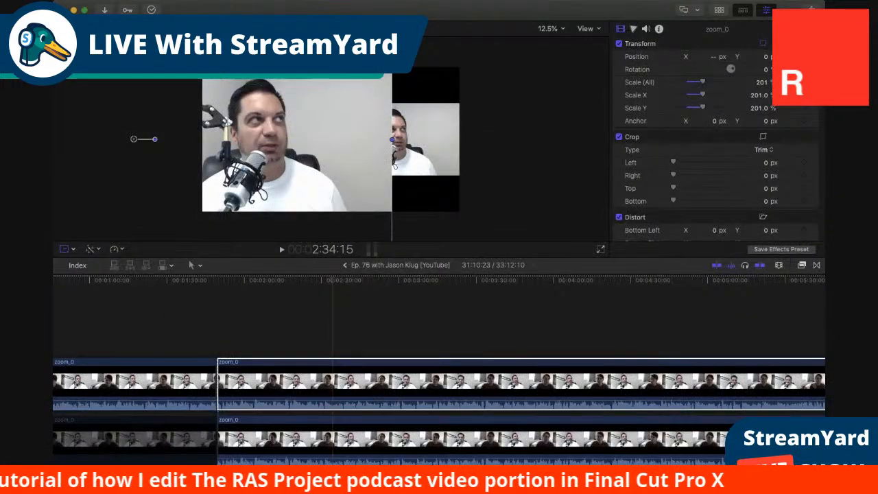
{"action": "left_click", "coordinate": [592, 49]}
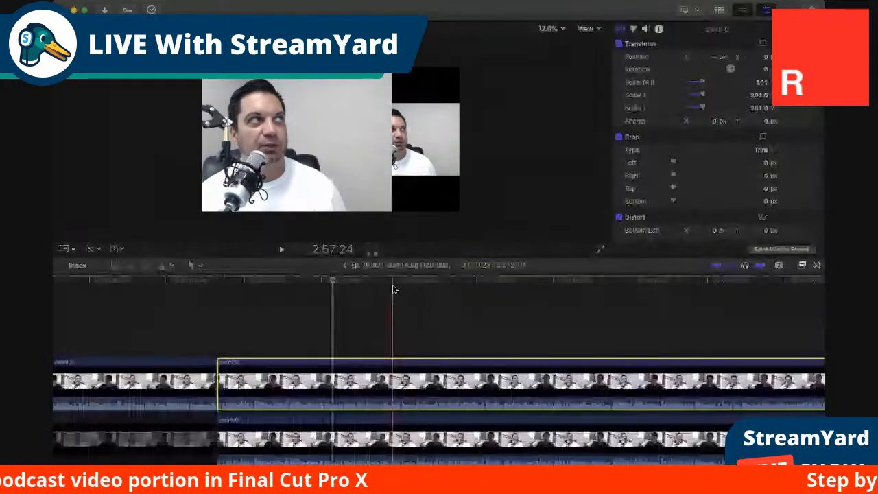
Crop the right side of the upper zoom_0 clip by 156 px with the Trim crop type.
{"action": "left_click", "coordinate": [393, 281]}
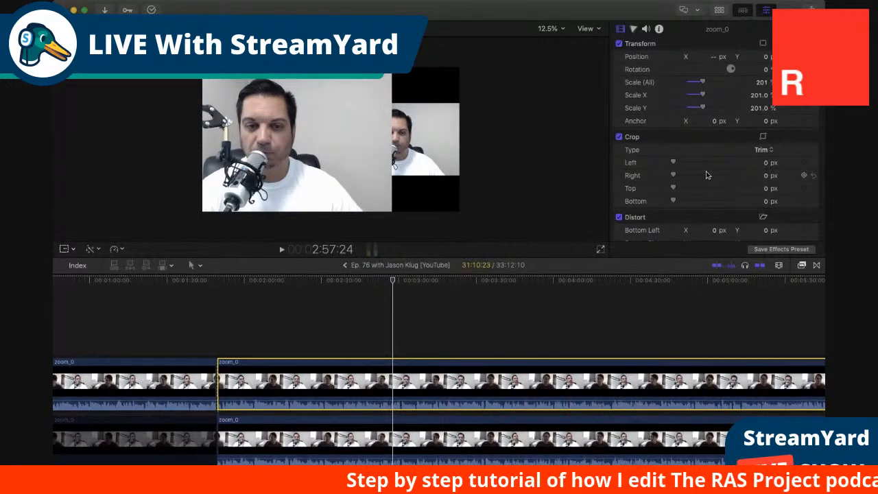
{"action": "scroll", "coordinate": [711, 177], "scroll_direction": "down", "scroll_amount": 5}
{"action": "scroll", "coordinate": [686, 138], "scroll_direction": "up", "scroll_amount": 2}
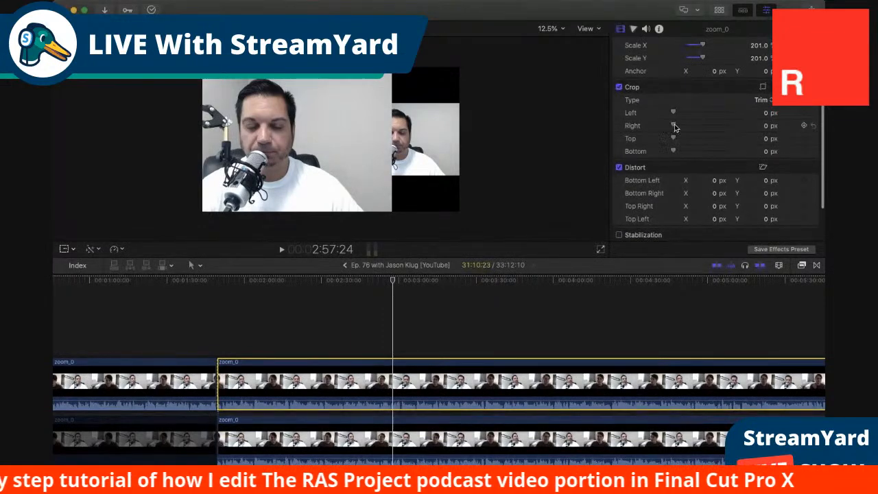
{"action": "left_click_drag", "start_coordinate": [673, 126], "coordinate": [689, 126]}
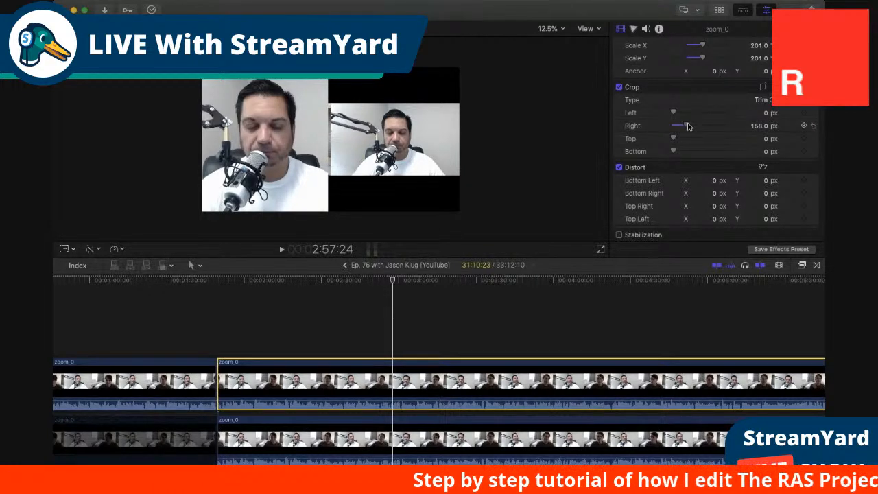
{"action": "left_click_drag", "start_coordinate": [689, 126], "coordinate": [688, 126]}
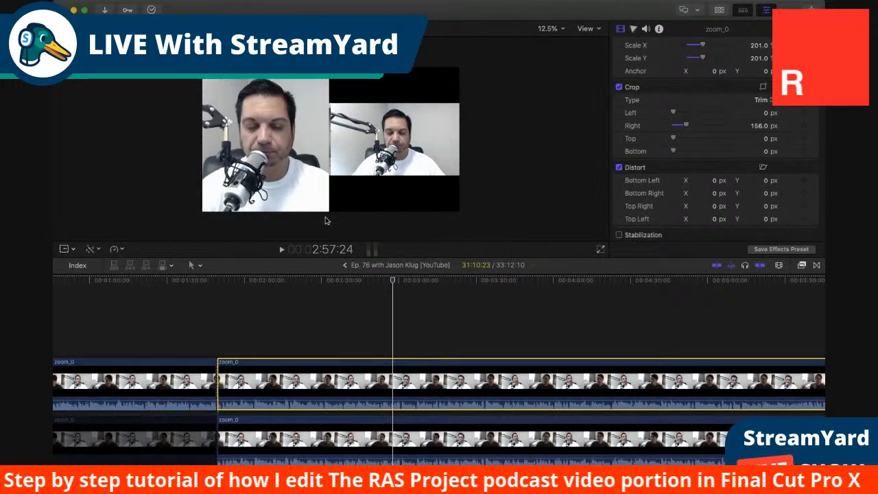
Play the stacked section from about 1:52 to check the cropped host layer over the lower clip.
{"action": "left_click", "coordinate": [223, 281]}
{"action": "key", "text": "space"}
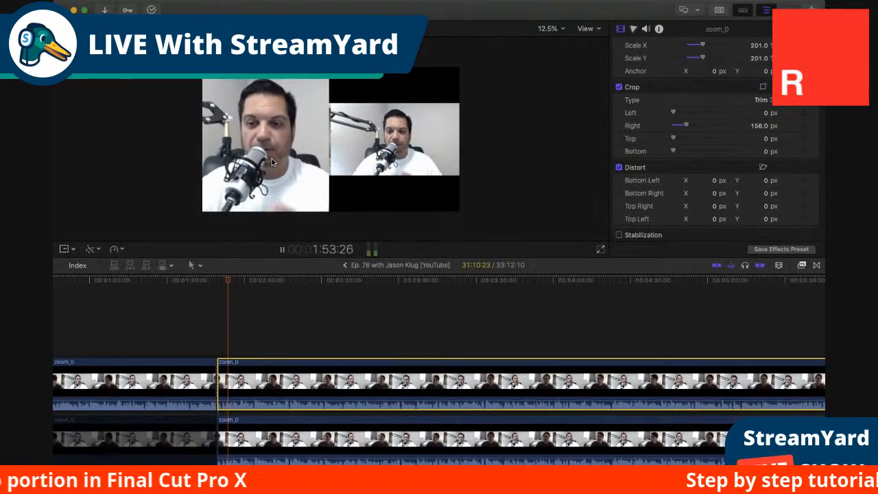
{"action": "key", "text": "space"}
Disable the upper zoom_0 clip and scale the lower zoom_0 clip to 200%.
{"action": "left_click", "coordinate": [321, 421]}
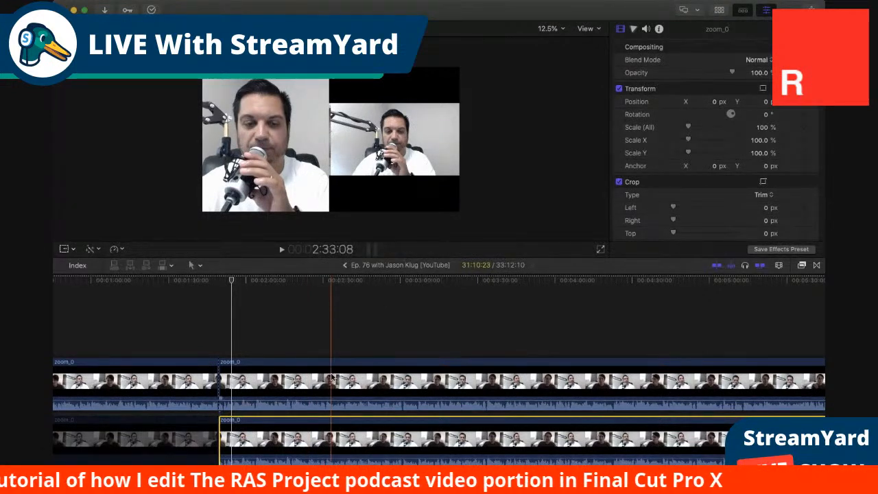
{"action": "left_click", "coordinate": [331, 378]}
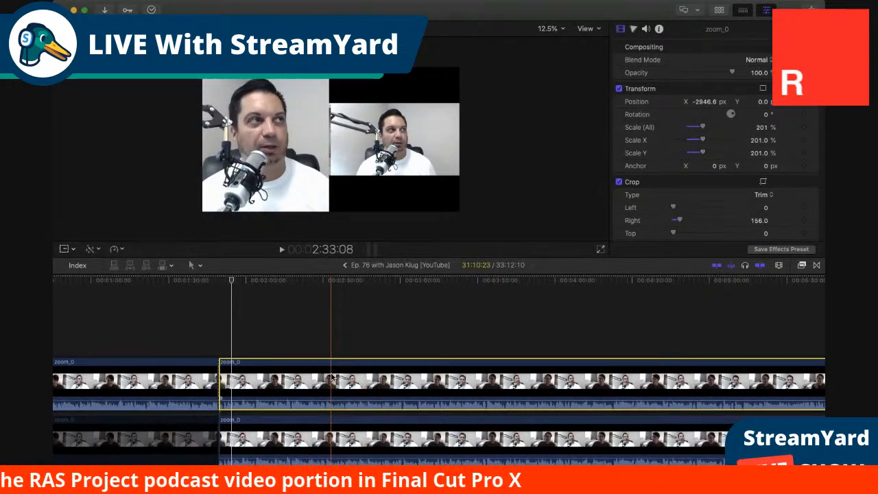
{"action": "key", "text": "v"}
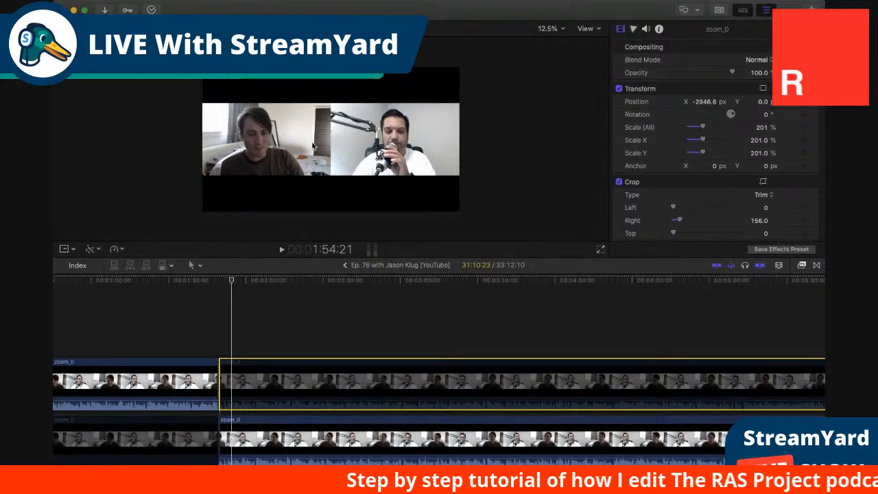
{"action": "left_click", "coordinate": [336, 426]}
{"action": "left_click", "coordinate": [355, 281]}
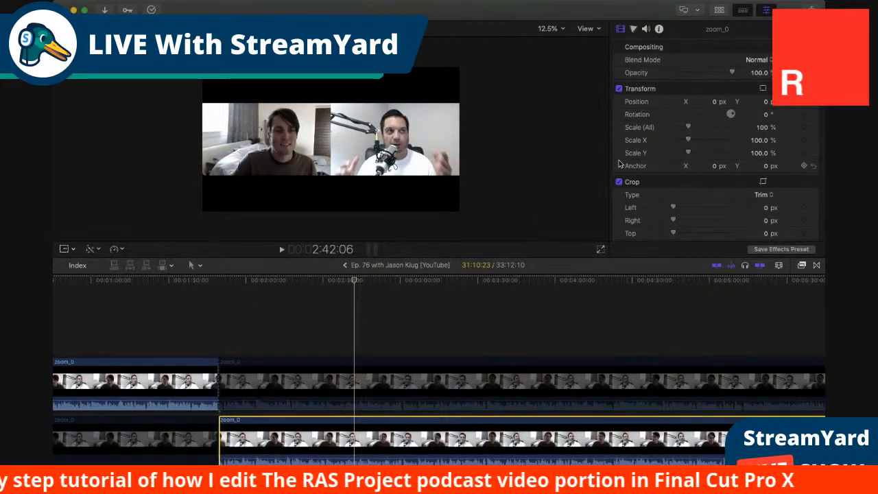
{"action": "left_click_drag", "start_coordinate": [688, 127], "coordinate": [706, 129]}
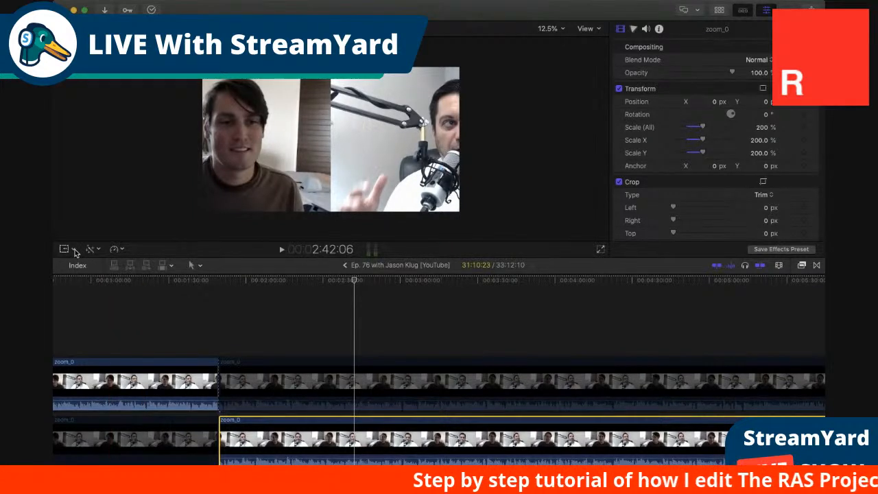
Reposition the lower zoom_0 clip horizontally to about X 2708.5 px so the guest sits in the right half of the frame.
{"action": "key", "text": "shift+t"}
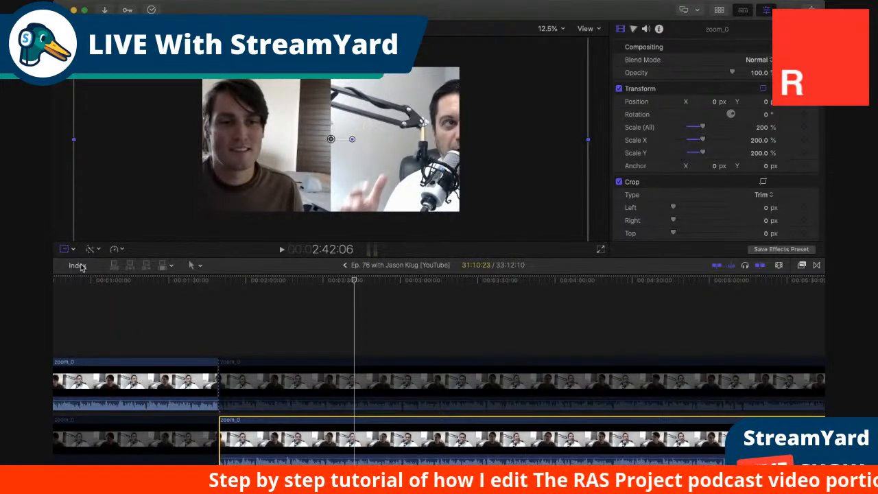
{"action": "left_click_drag", "start_coordinate": [331, 139], "coordinate": [511, 140]}
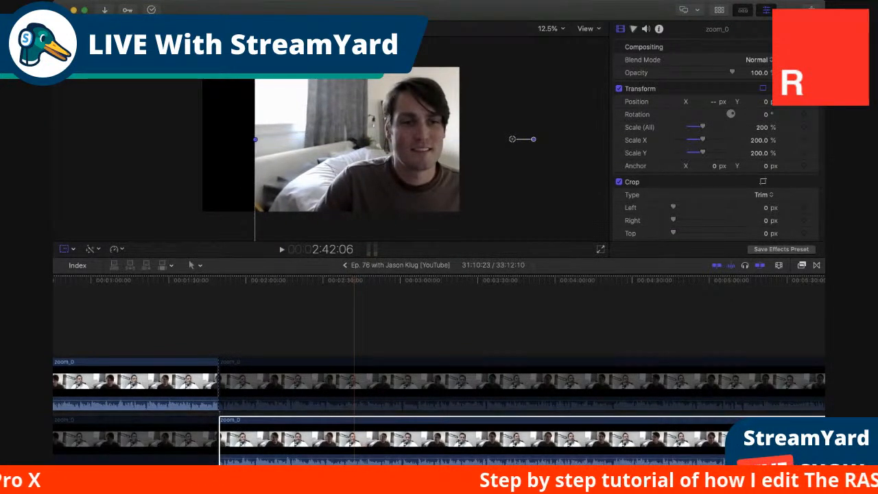
{"action": "left_click", "coordinate": [589, 50]}
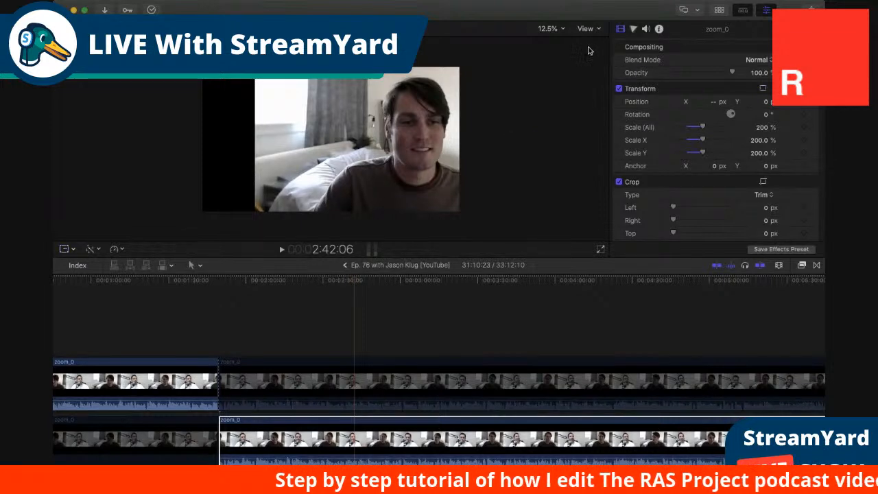
Crop the left side of the lower zoom_0 clip by 241 px and re-enable the upper zoom_0 clip.
{"action": "left_click", "coordinate": [341, 439]}
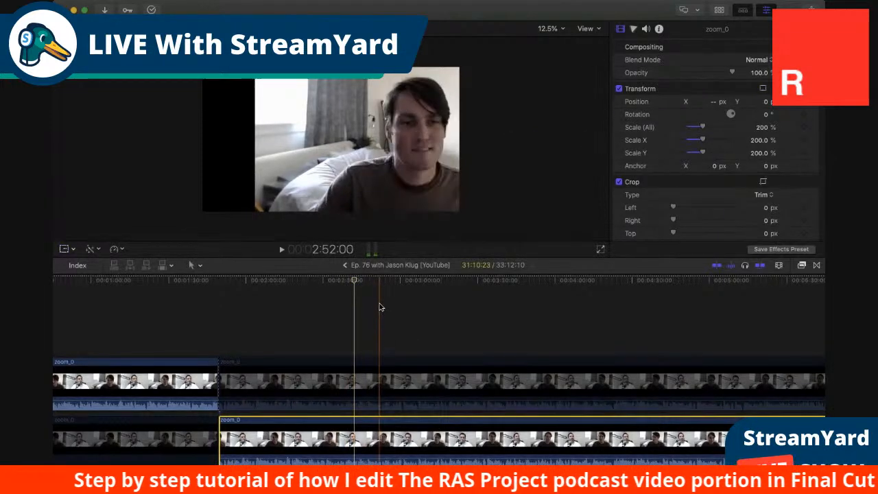
{"action": "scroll", "coordinate": [680, 171], "scroll_direction": "down", "scroll_amount": 3}
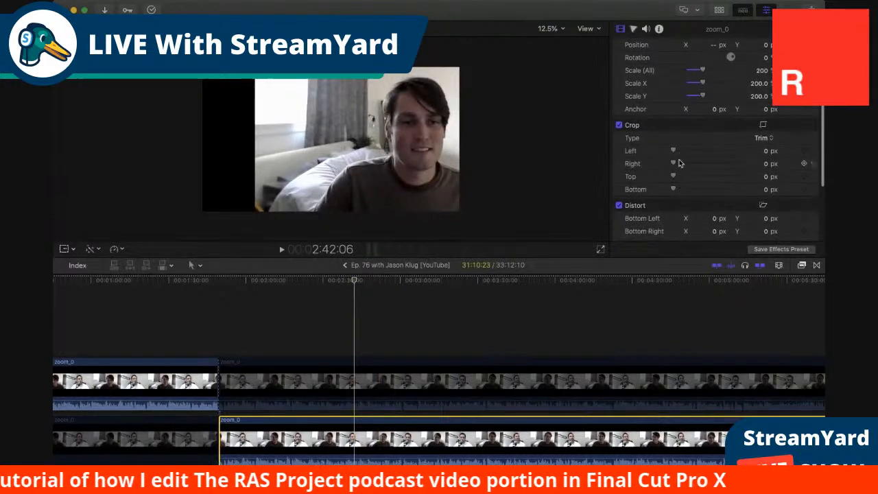
{"action": "left_click_drag", "start_coordinate": [672, 151], "coordinate": [694, 152]}
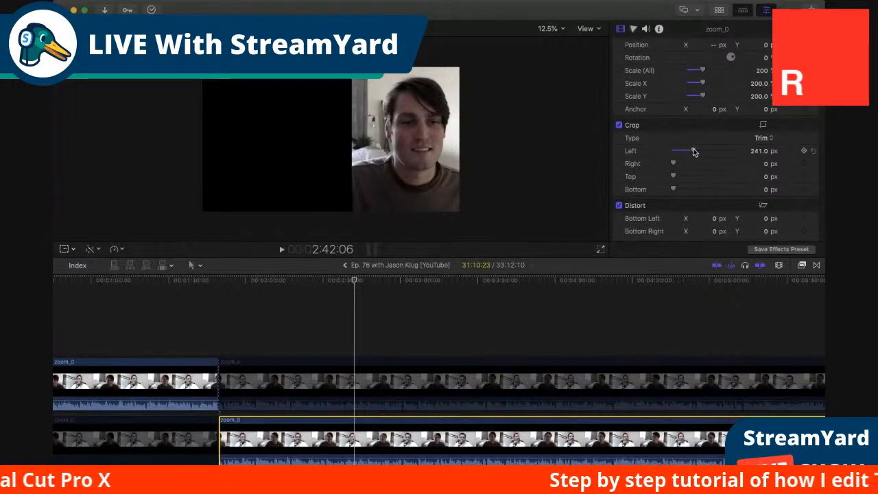
{"action": "left_click", "coordinate": [407, 381]}
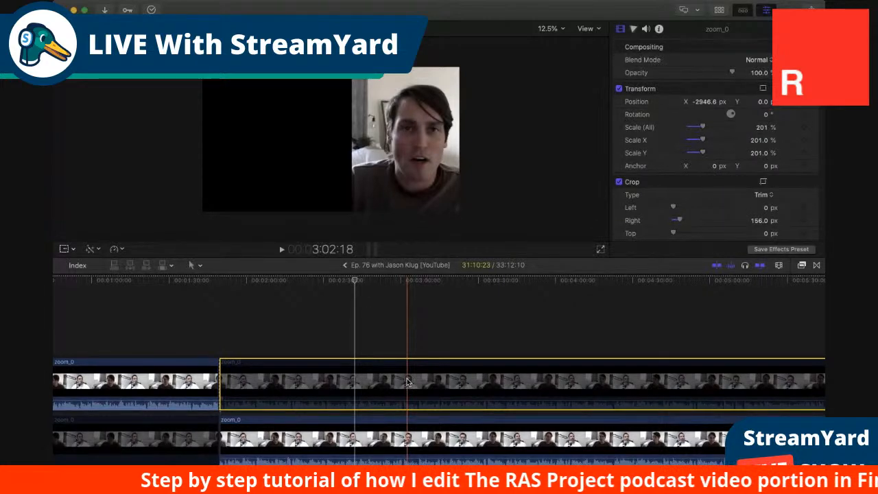
{"action": "key", "text": "v"}
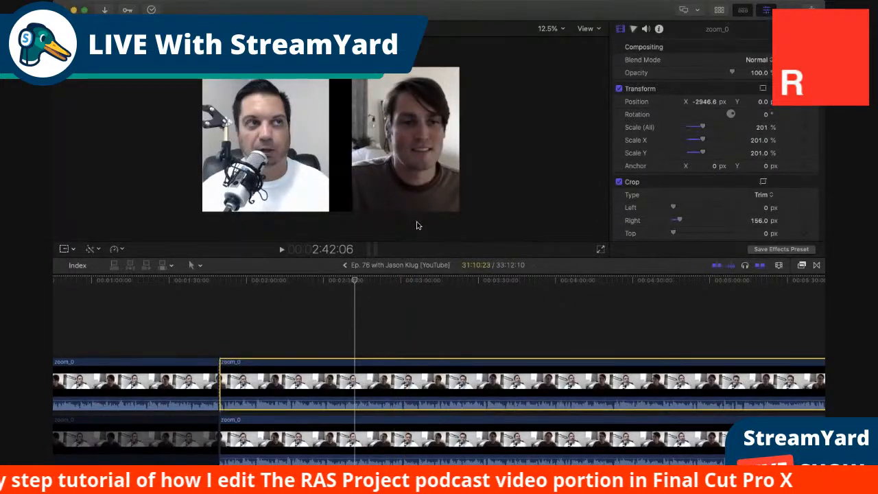
Reduce the lower zoom_0 clip's left crop to 191 px to narrow the gap between host and guest.
{"action": "left_click", "coordinate": [390, 434]}
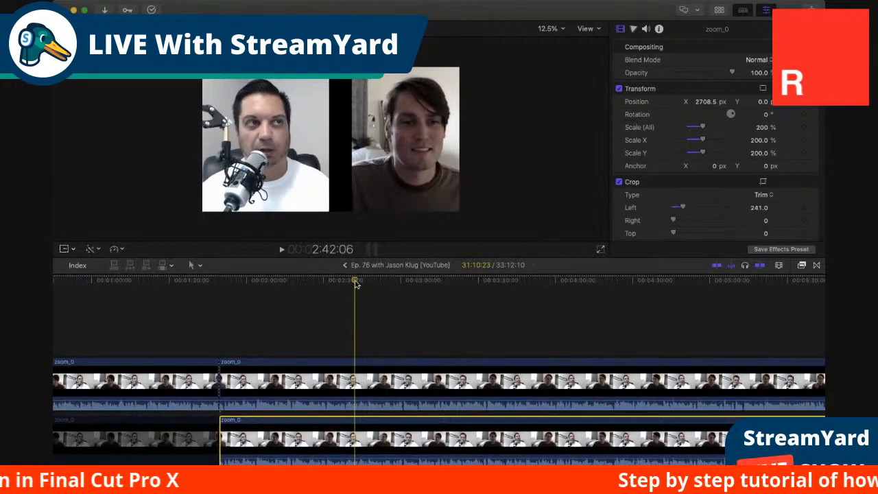
{"action": "scroll", "coordinate": [669, 203], "scroll_direction": "down", "scroll_amount": 2}
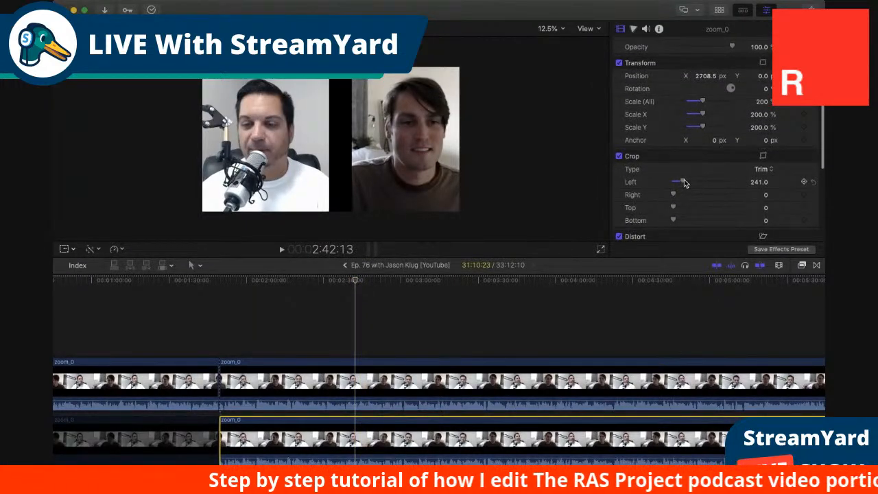
{"action": "left_click_drag", "start_coordinate": [684, 184], "coordinate": [682, 184]}
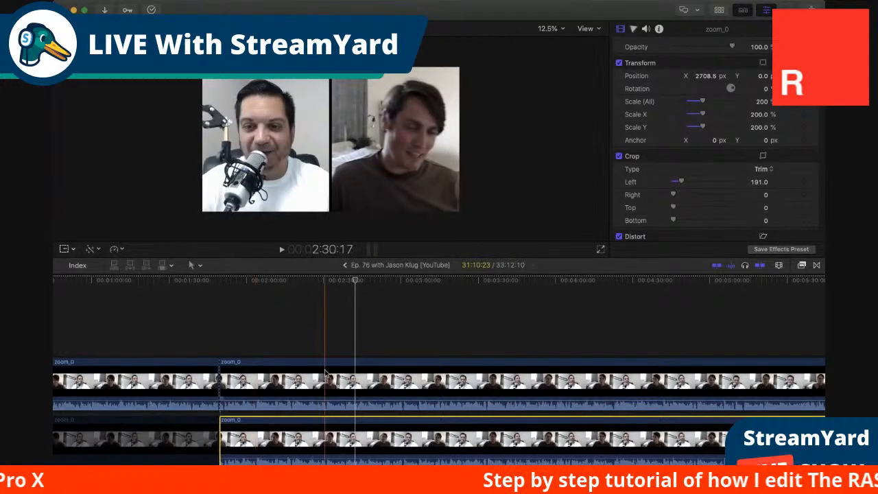
Play and compare the footage on both sides of the cut from the full-frame host shot to the split screen.
{"action": "left_click", "coordinate": [139, 283]}
{"action": "left_click", "coordinate": [160, 282]}
{"action": "key", "text": "space"}
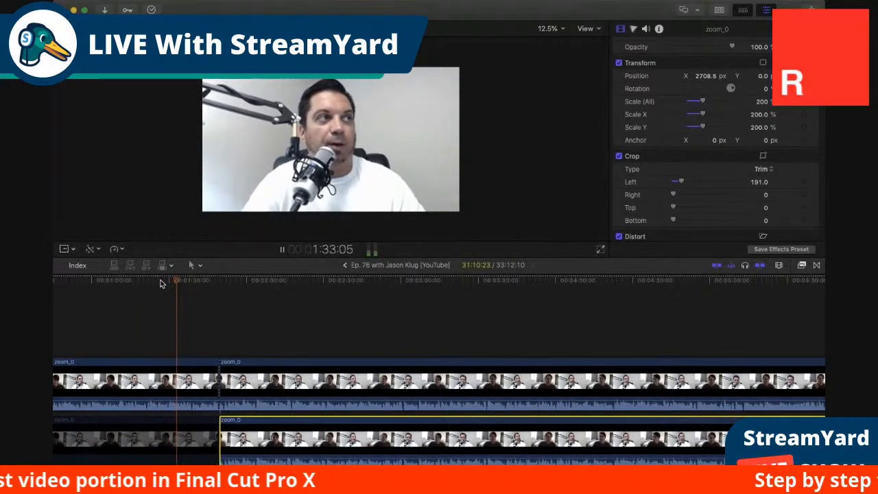
{"action": "left_click", "coordinate": [197, 282]}
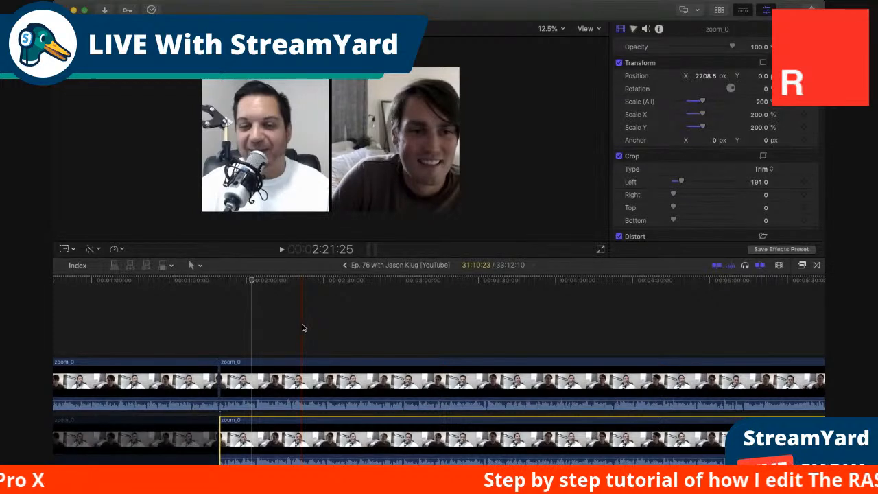
{"action": "left_click", "coordinate": [209, 290]}
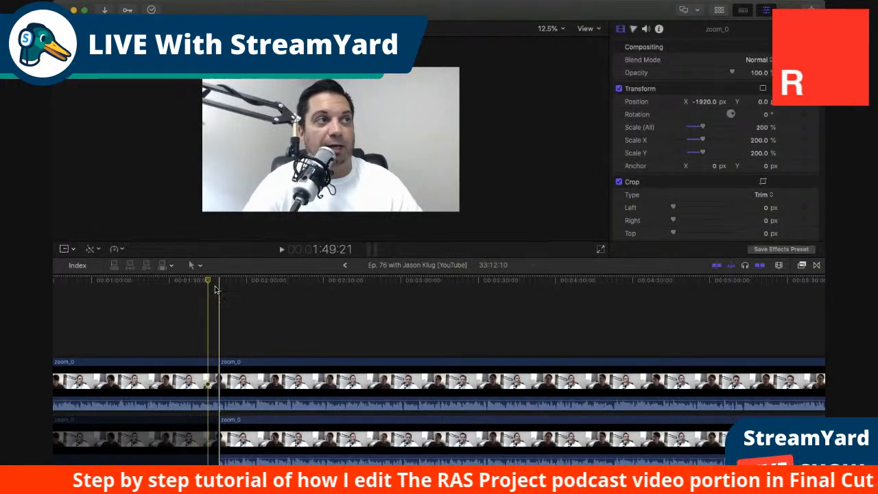
{"action": "left_click", "coordinate": [229, 287]}
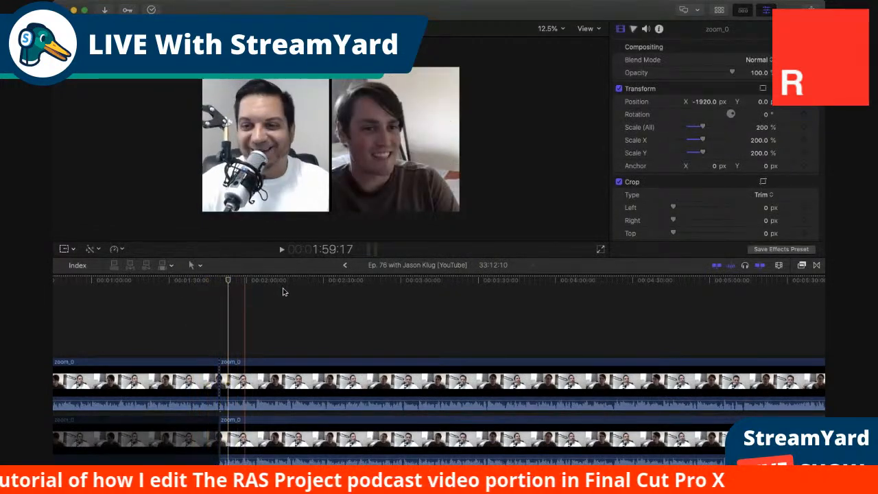